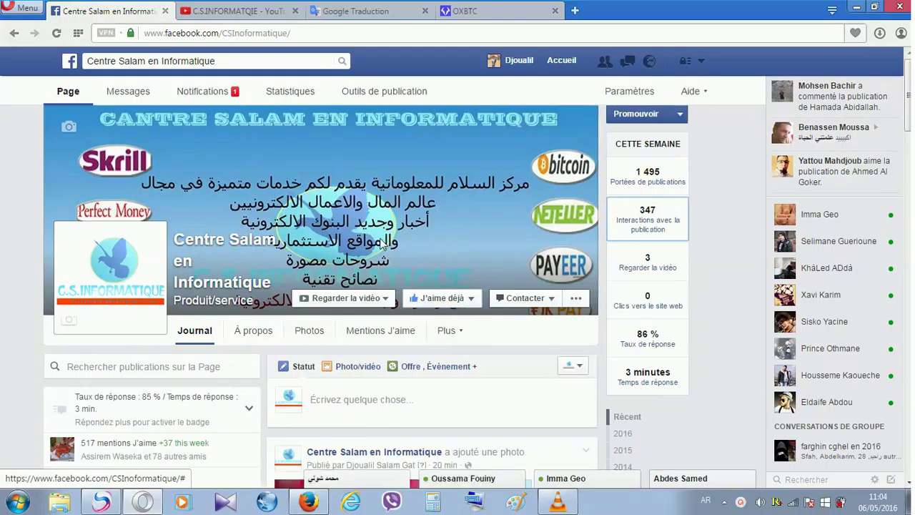
Step: Switch to the browser with the Advanced Cash login page and log in with the prefilled credentials
left_click(111, 503)
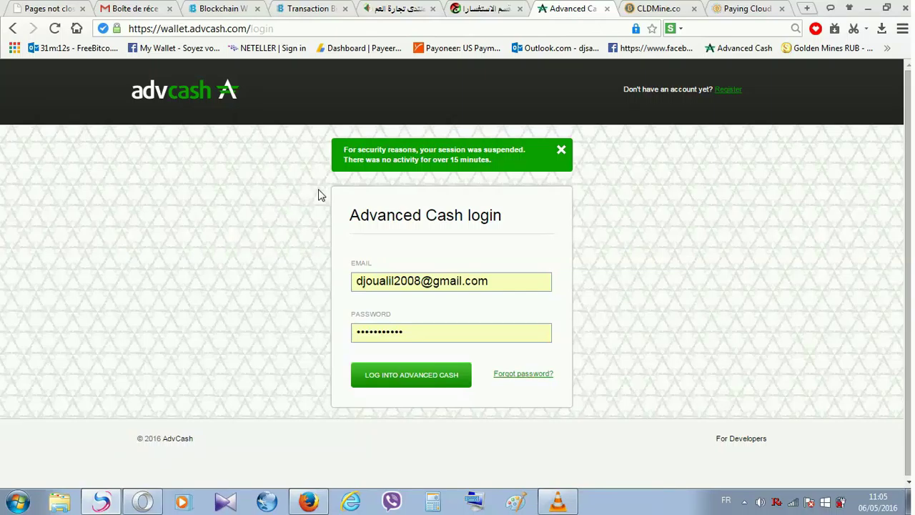
left_click(398, 379)
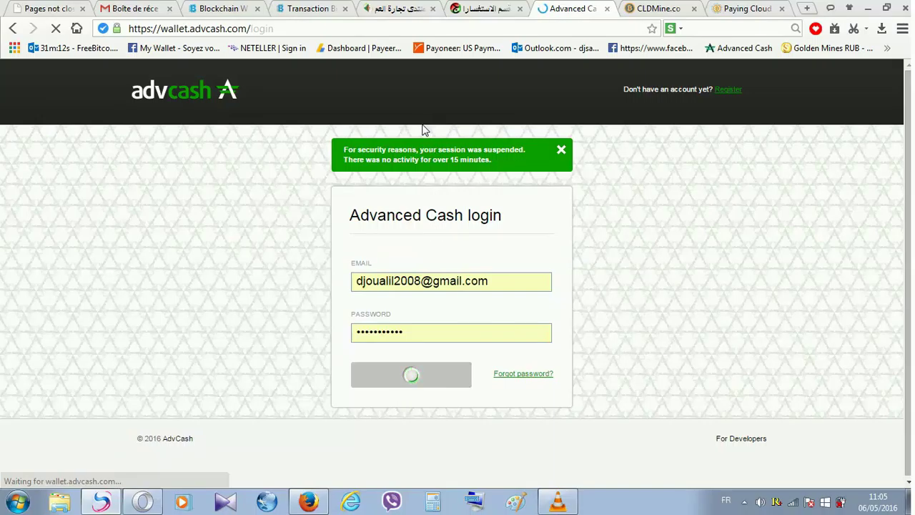
left_click(147, 12)
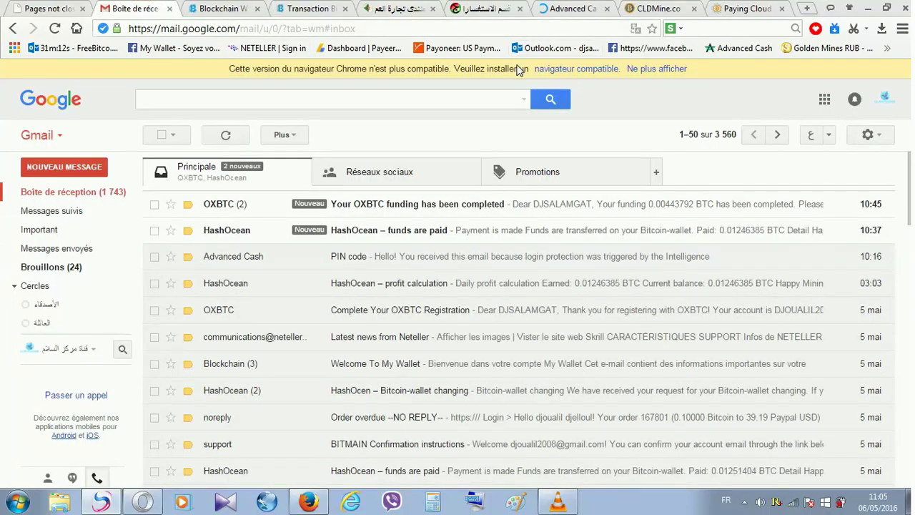
left_click(574, 10)
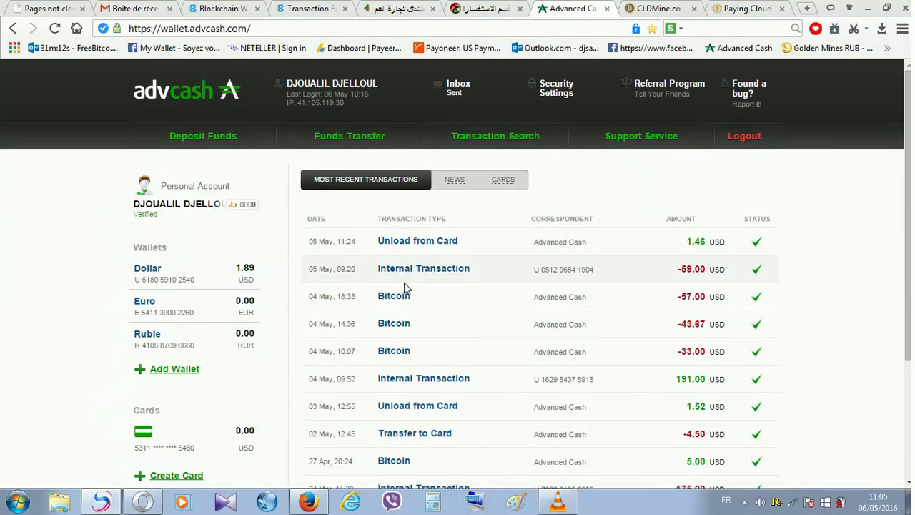
Step: Review the account's most recent transactions and open the Advanced Cash news
scroll(418, 297, "down", 2)
scroll(417, 311, "up", 1)
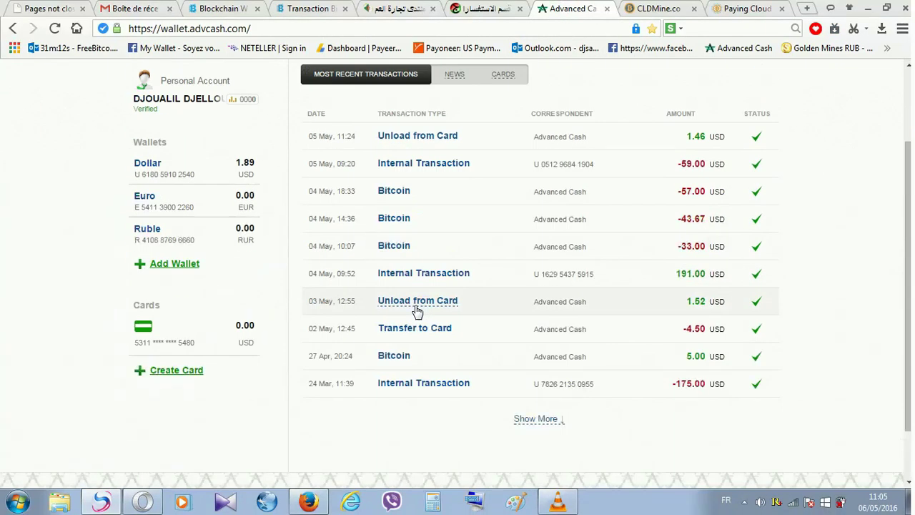
scroll(417, 312, "up", 2)
scroll(447, 207, "down", 1)
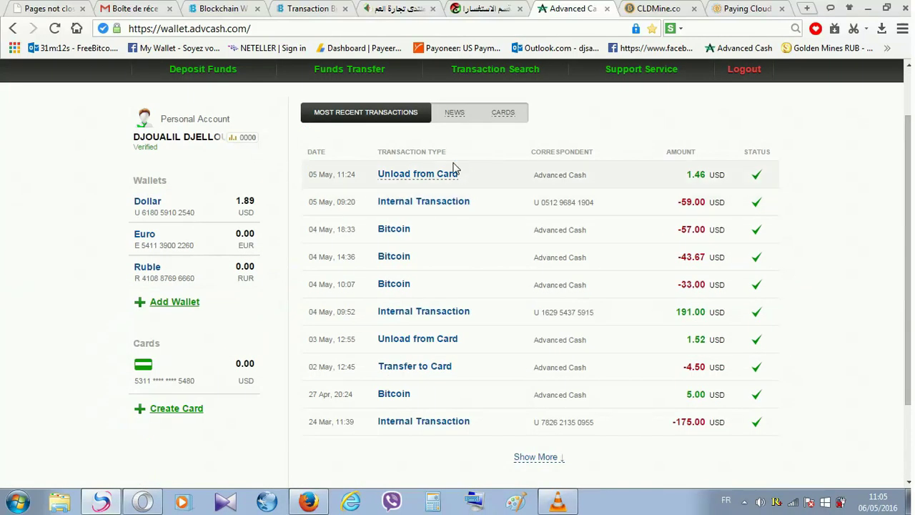
scroll(465, 116, "up", 1)
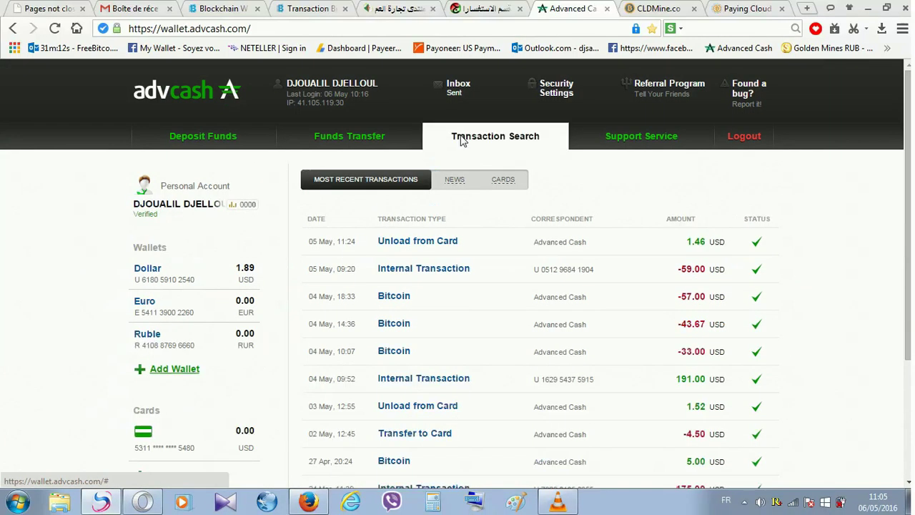
left_click(455, 182)
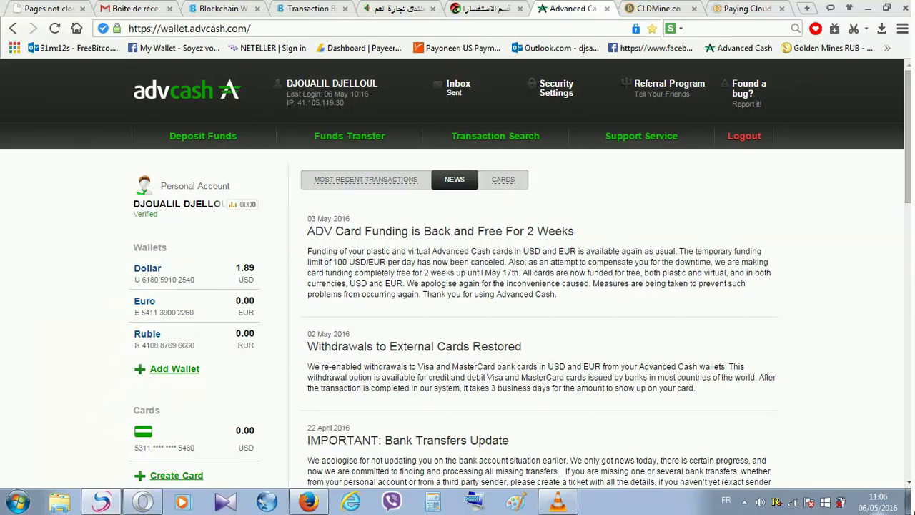
left_click(751, 506)
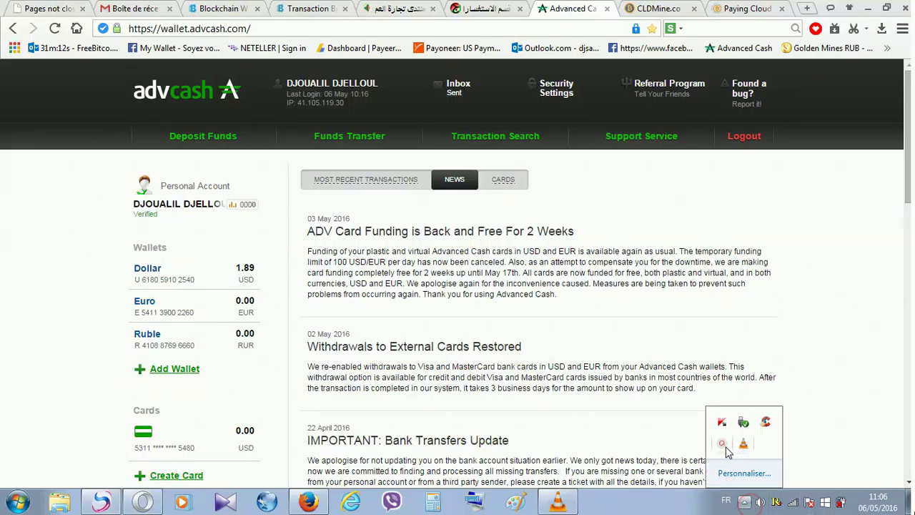
left_click(722, 444)
left_click(818, 463)
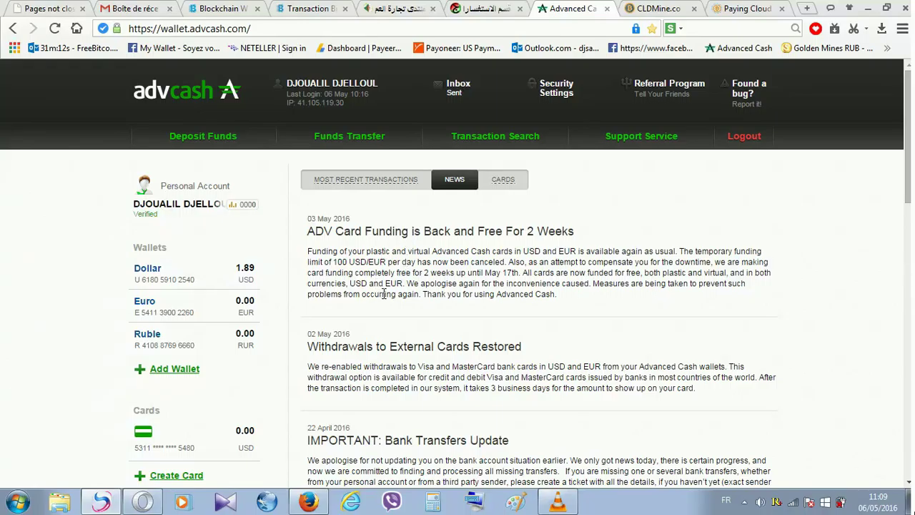
Step: Open the funds transfer form for an ADVCASH card and choose the Plastic USD card as recipient
left_click(361, 147)
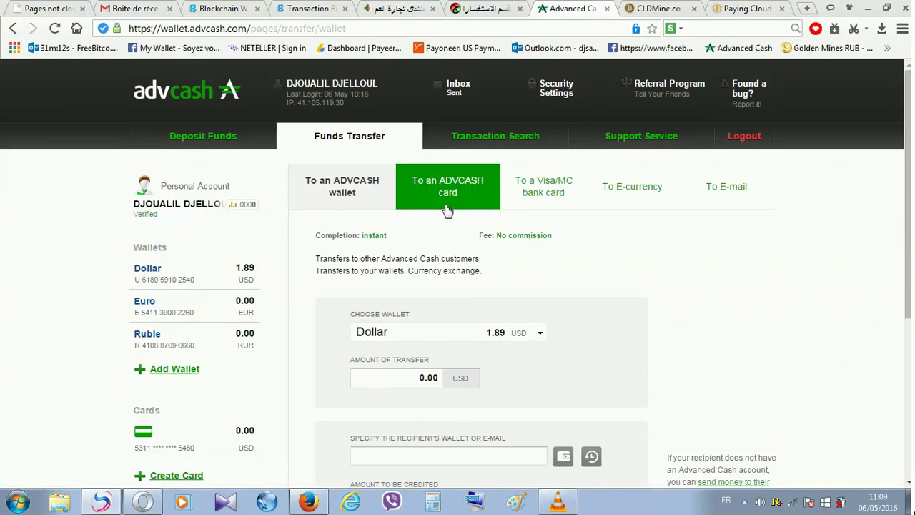
left_click(446, 209)
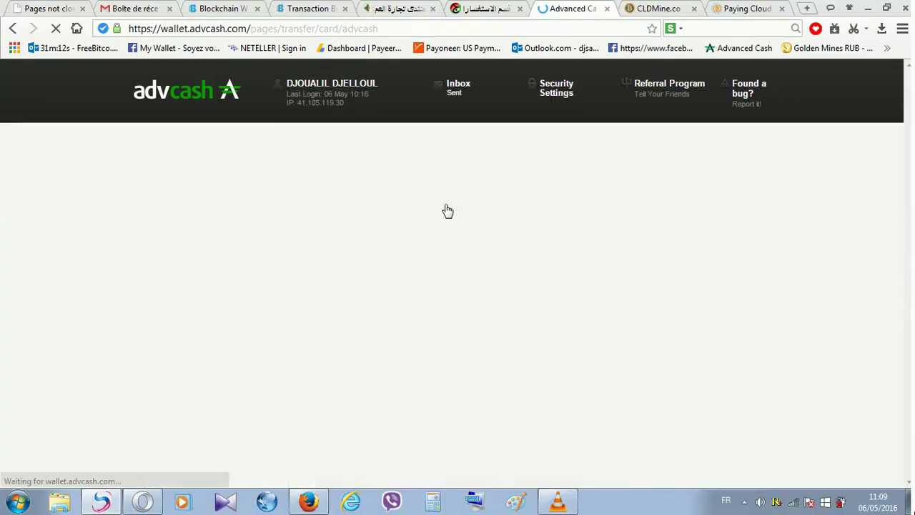
scroll(447, 209, "down", 1)
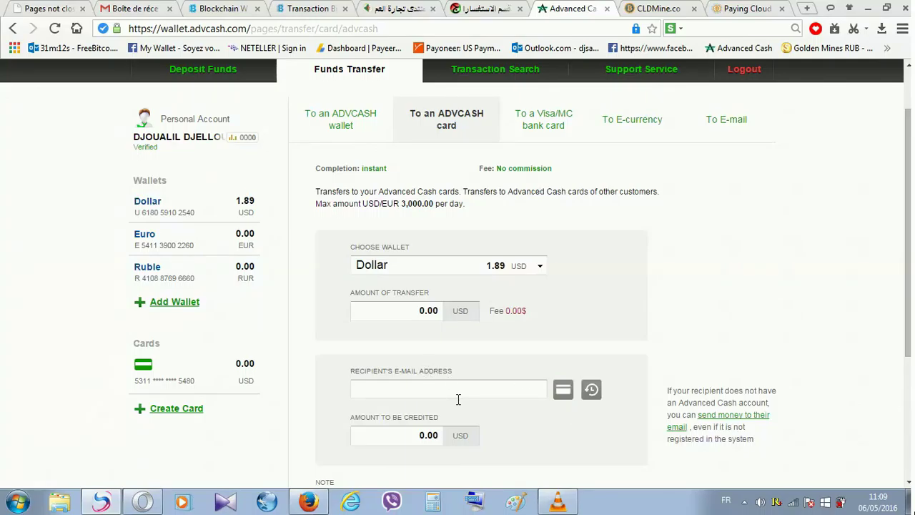
left_click(564, 395)
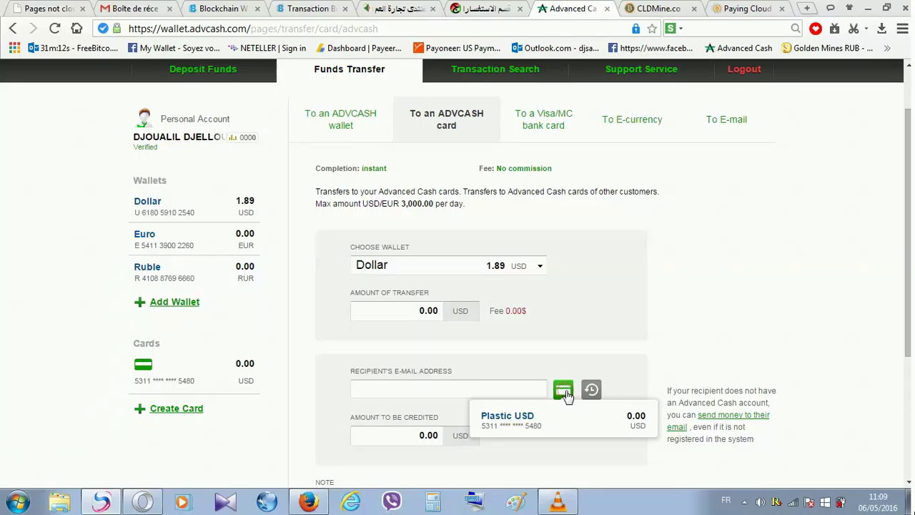
left_click(531, 425)
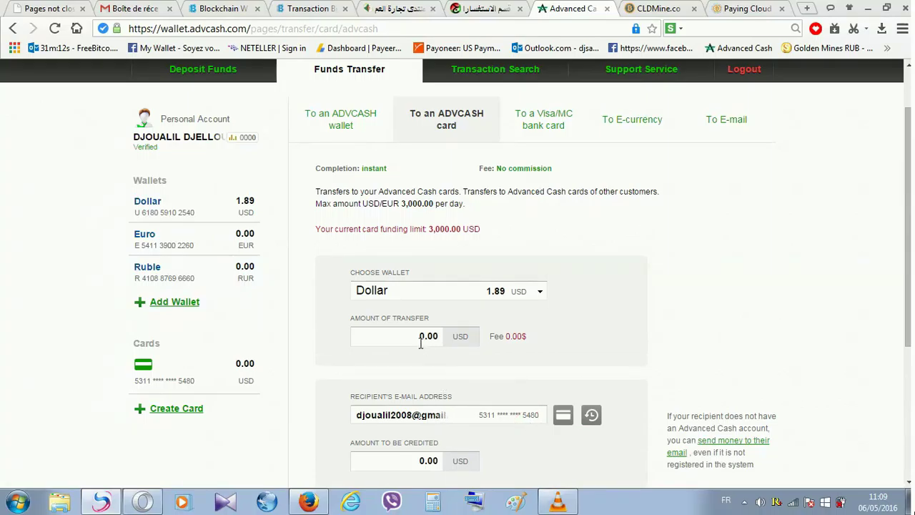
Step: Enter 1.89 USD as the amount of transfer from the Dollar wallet in the card transfer form
scroll(423, 336, "down", 2)
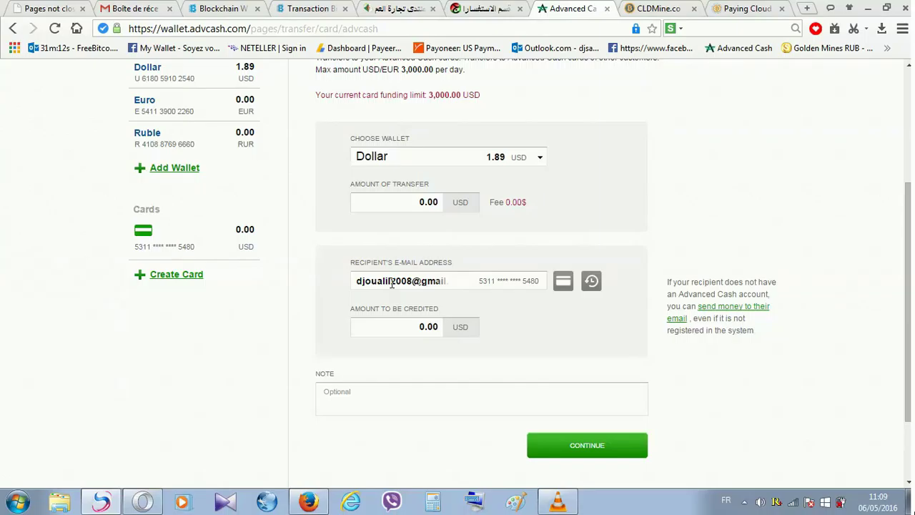
left_click(405, 205)
type("1.89")
left_click(420, 322)
scroll(432, 330, "up", 2)
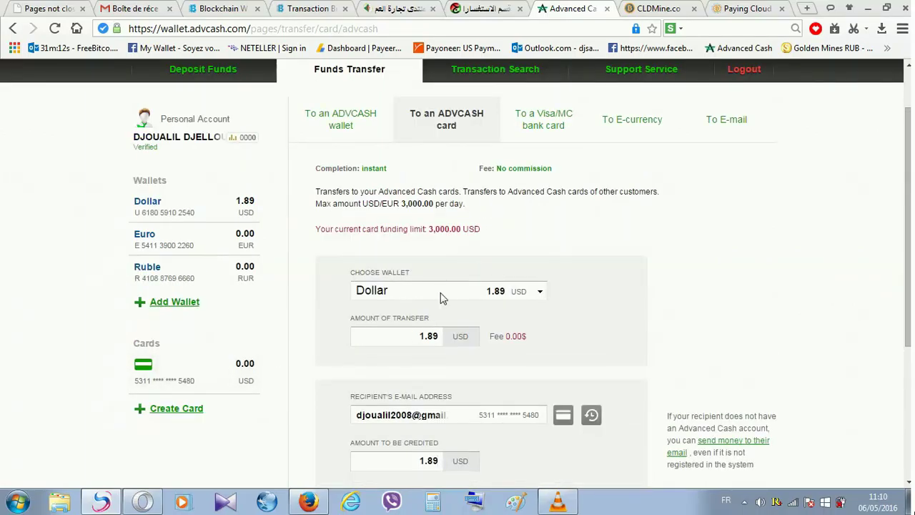
scroll(470, 313, "down", 2)
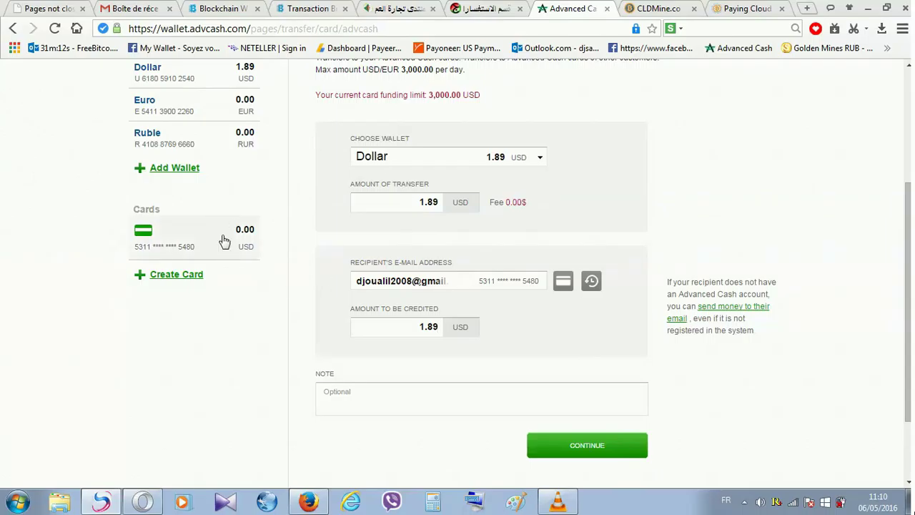
scroll(236, 263, "up", 3)
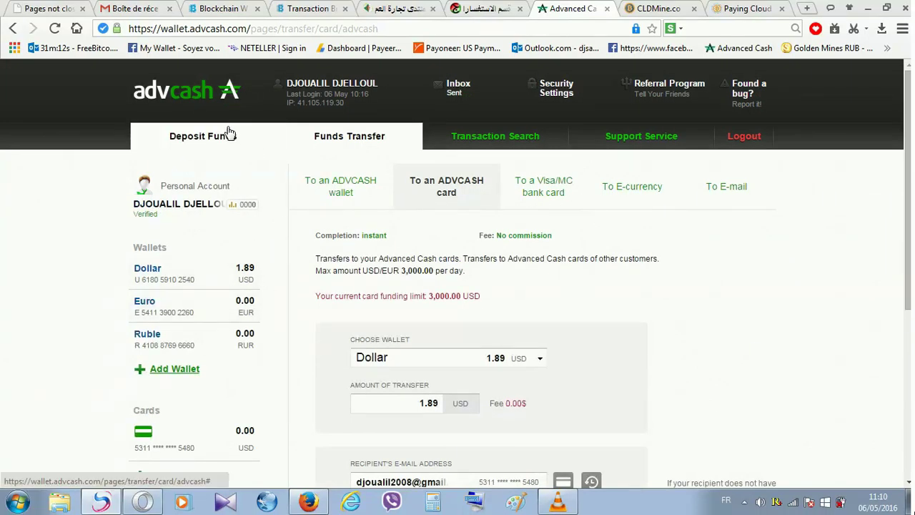
scroll(235, 164, "down", 3)
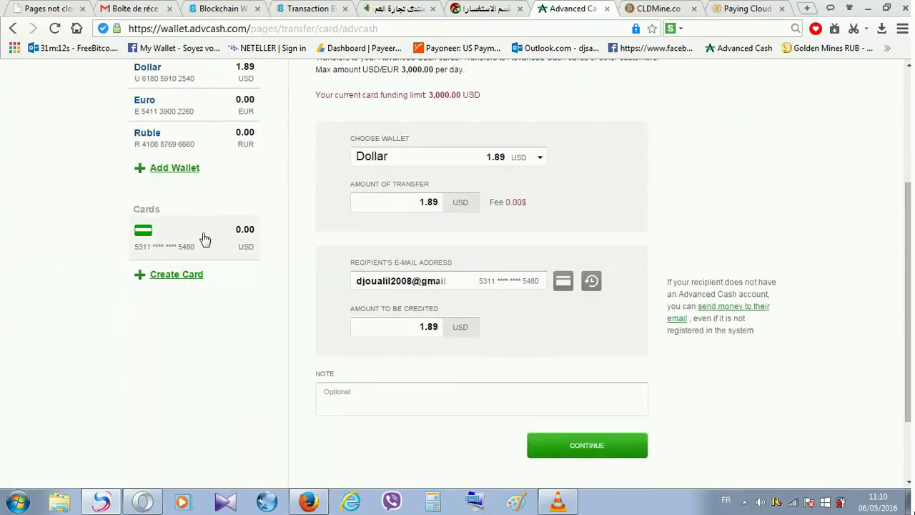
Step: Fund the USD card directly from its own funding options with 1.89 USD from the Dollar wallet
left_click(203, 239)
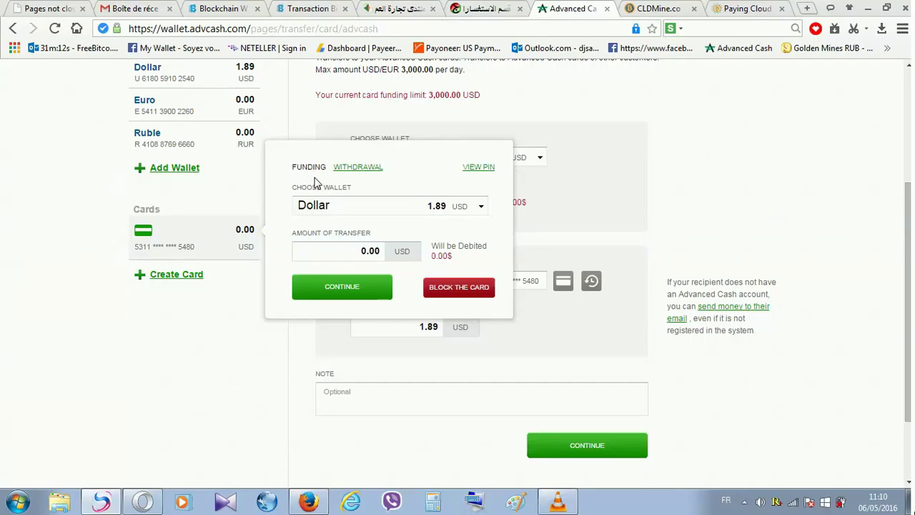
left_click_drag(351, 246, 380, 250)
key("BackSpace")
type("1.89")
left_click(341, 290)
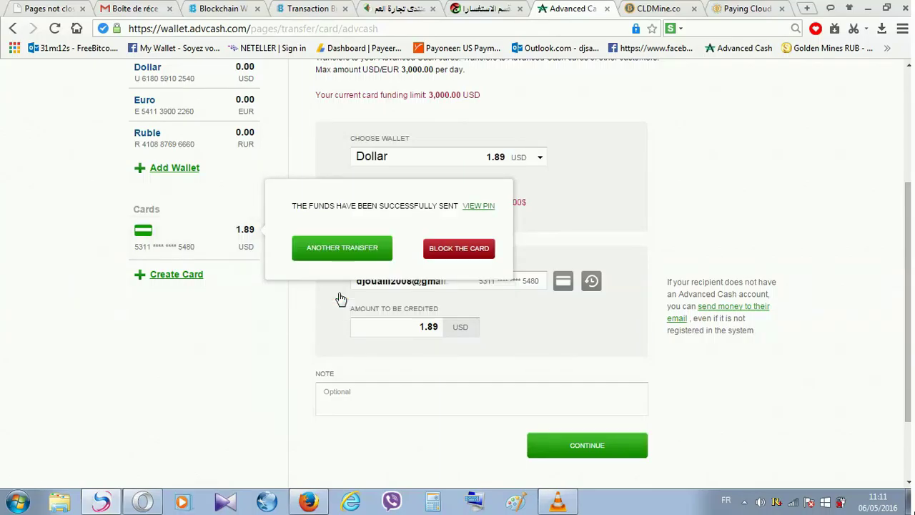
left_click(544, 236)
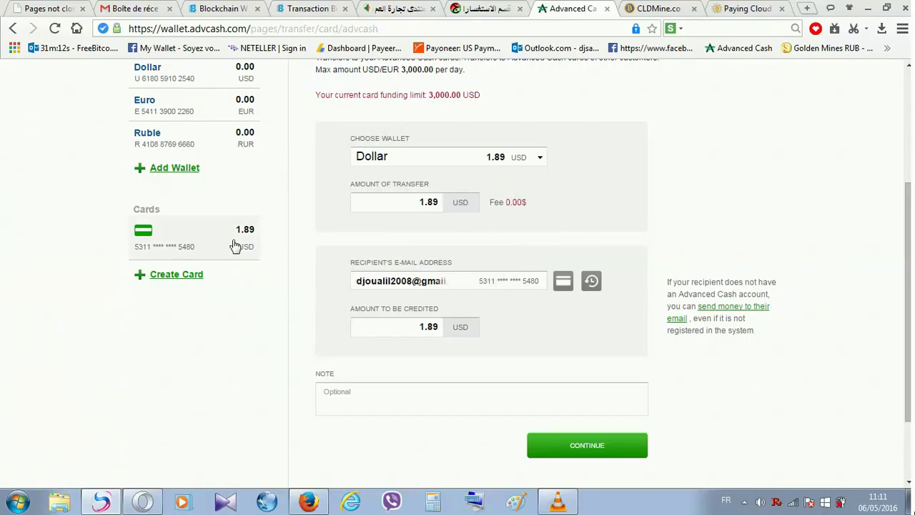
Step: Start another transfer for the USD card and withdraw 1.89 USD from it to the Dollar wallet
scroll(227, 247, "up", 3)
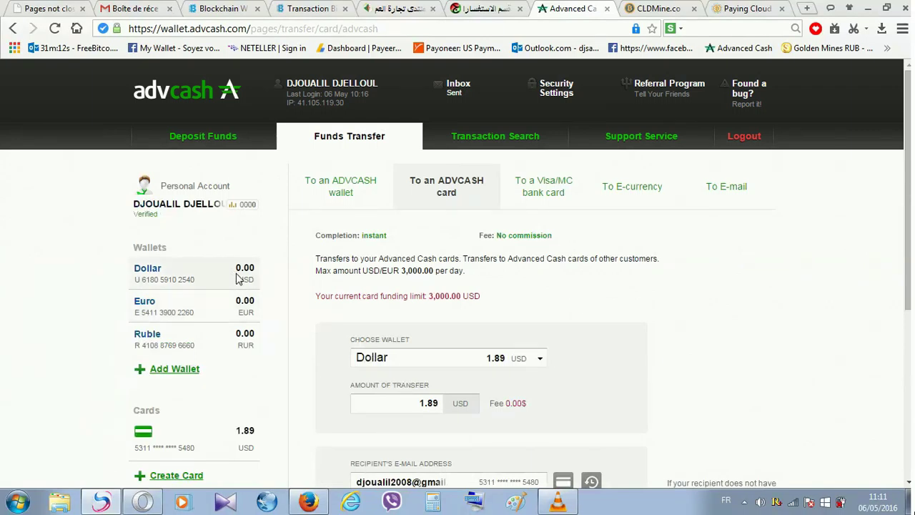
scroll(241, 281, "down", 2)
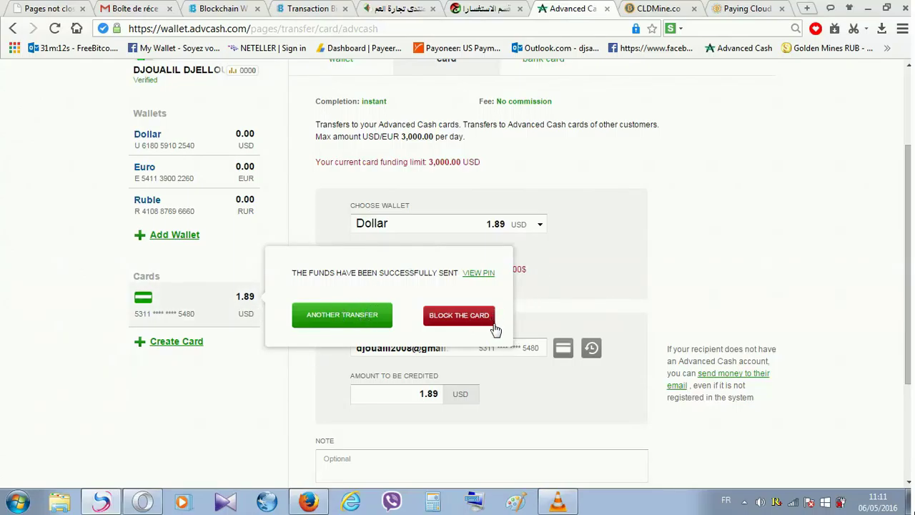
left_click(363, 318)
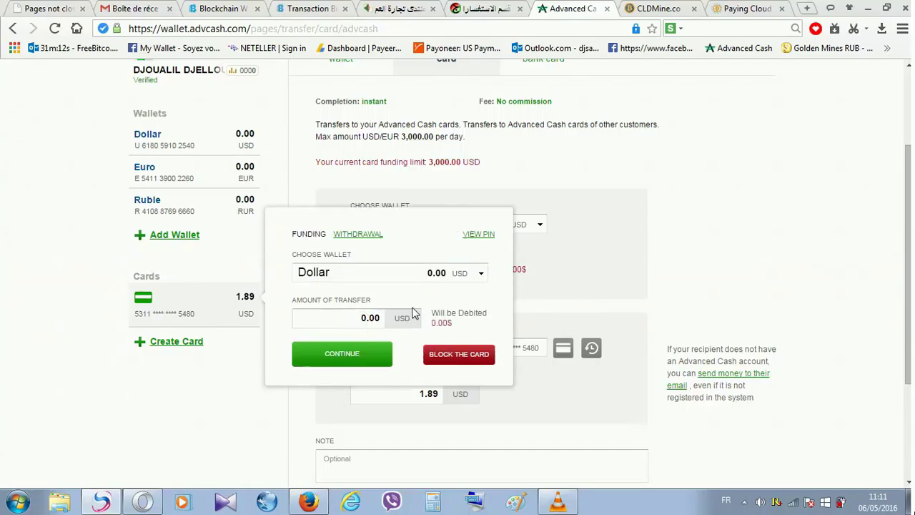
left_click(448, 273)
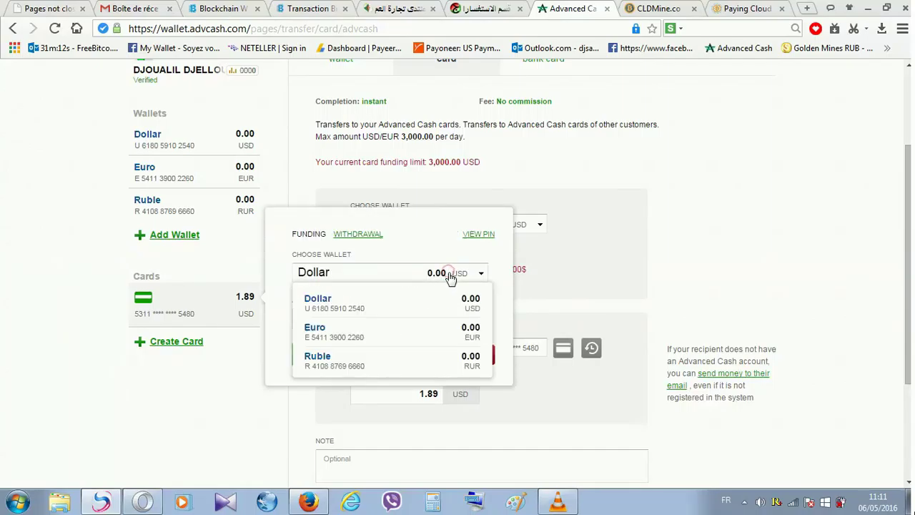
left_click(328, 303)
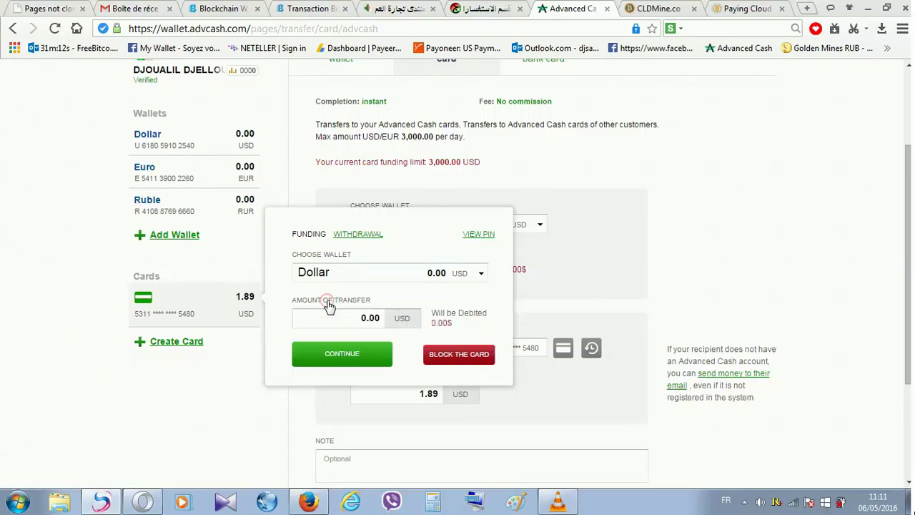
left_click(363, 236)
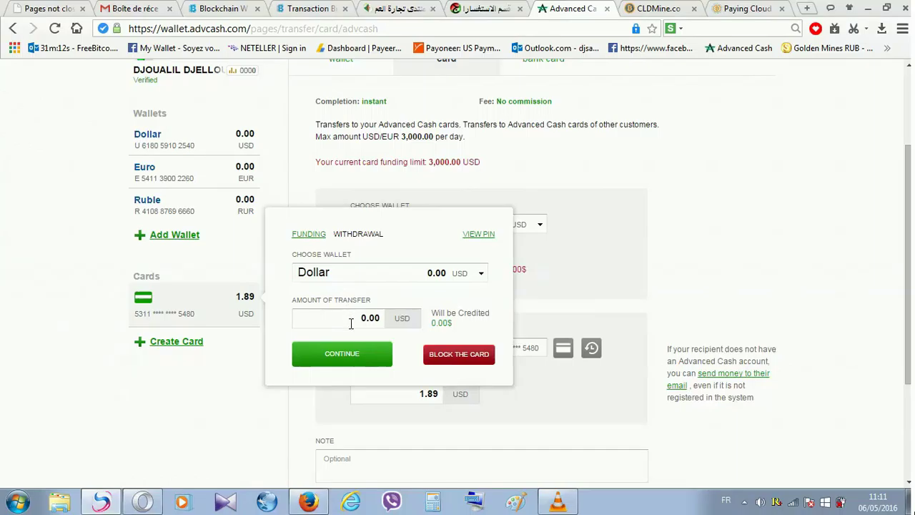
left_click_drag(350, 323, 399, 323)
type("1.89")
left_click(376, 363)
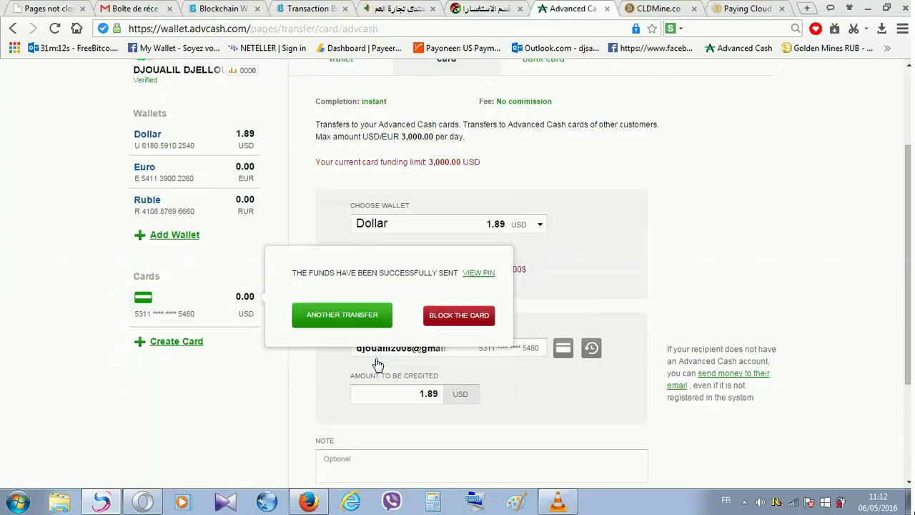
left_click(600, 279)
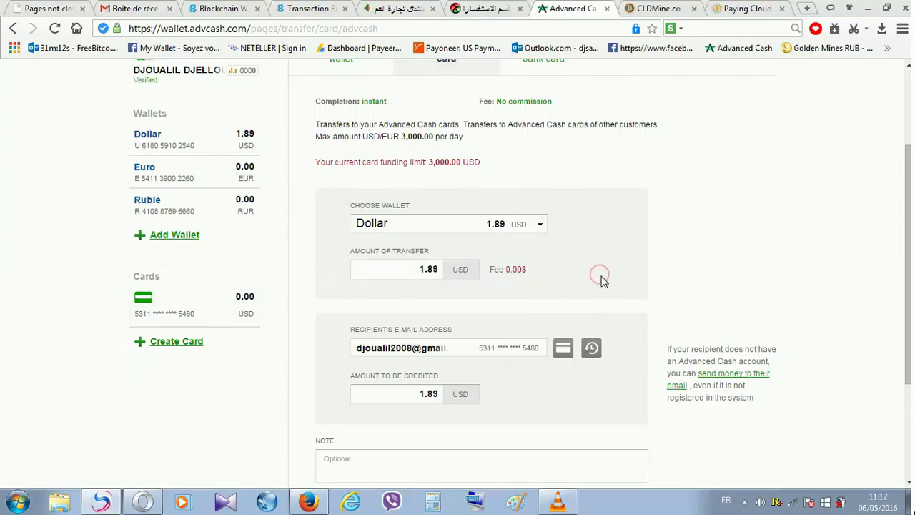
Step: Check the balances of the Dollar wallet and the USD card
scroll(600, 279, "up", 2)
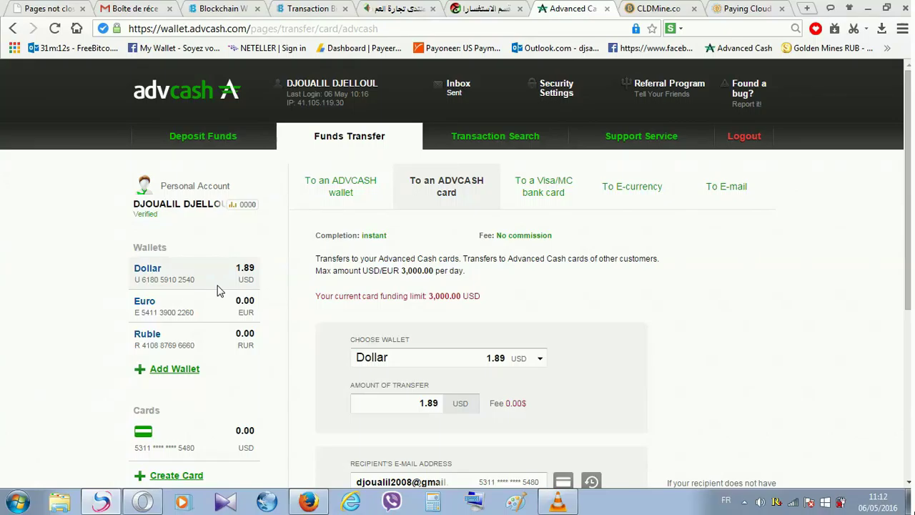
scroll(220, 291, "down", 1)
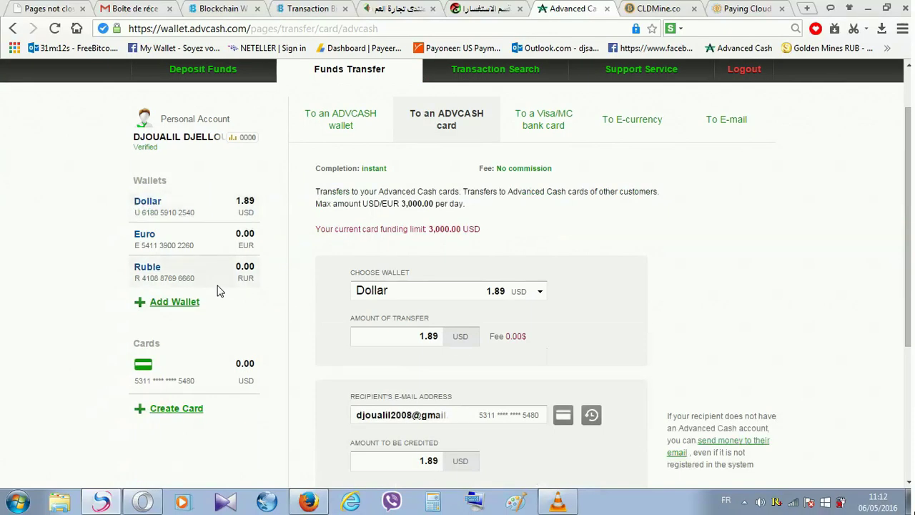
scroll(220, 290, "up", 1)
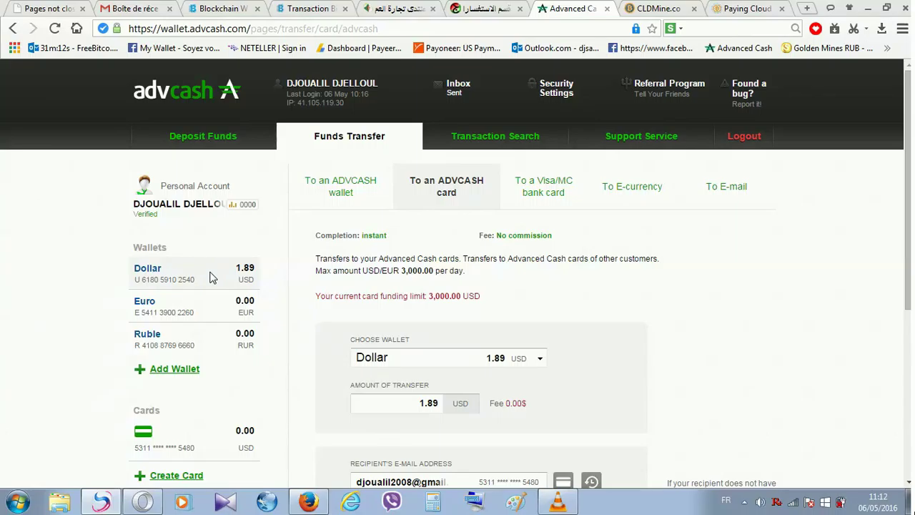
scroll(212, 277, "down", 2)
scroll(212, 276, "up", 2)
left_click(476, 150)
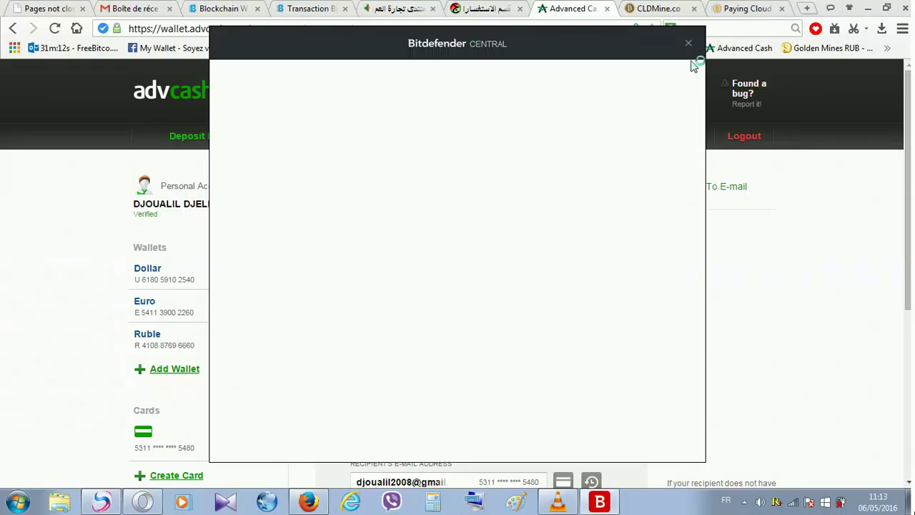
Step: Close the Bitdefender Central window and switch to the Centre Salam en Informatique Facebook page in Opera
left_click(688, 46)
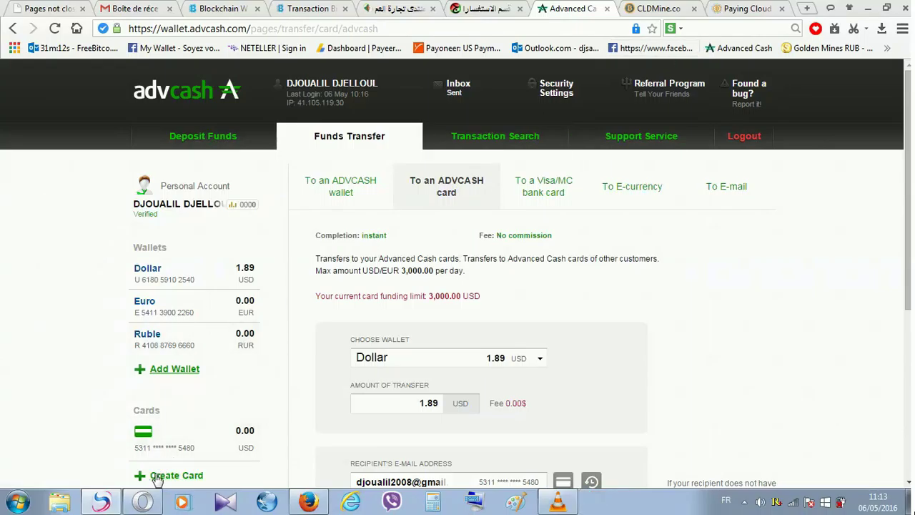
mouse_move(150, 505)
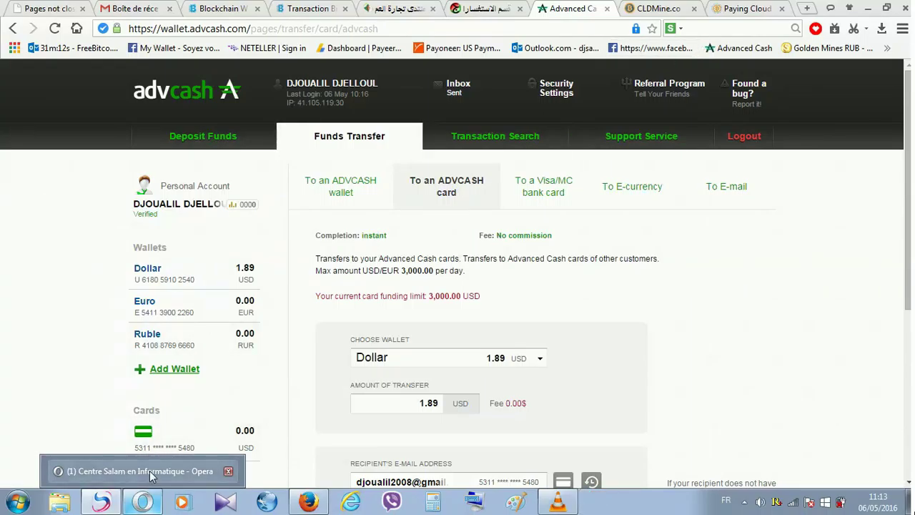
left_click(149, 470)
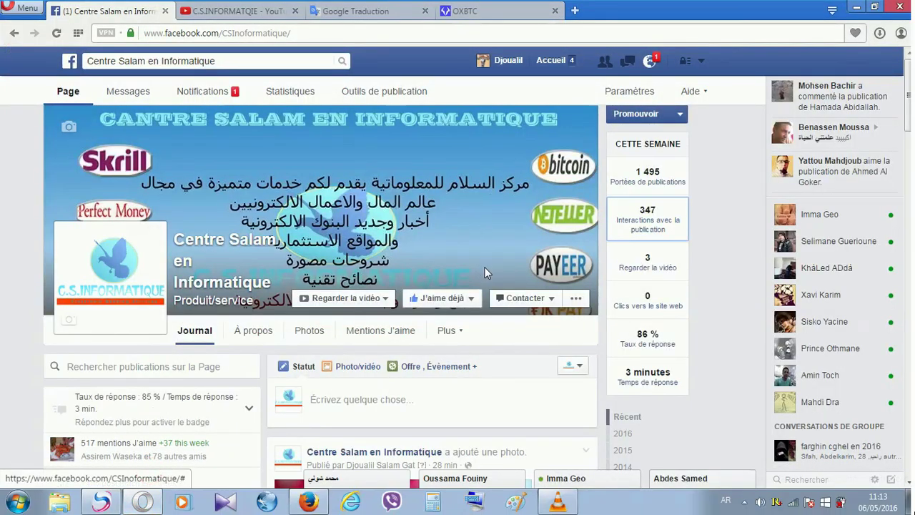